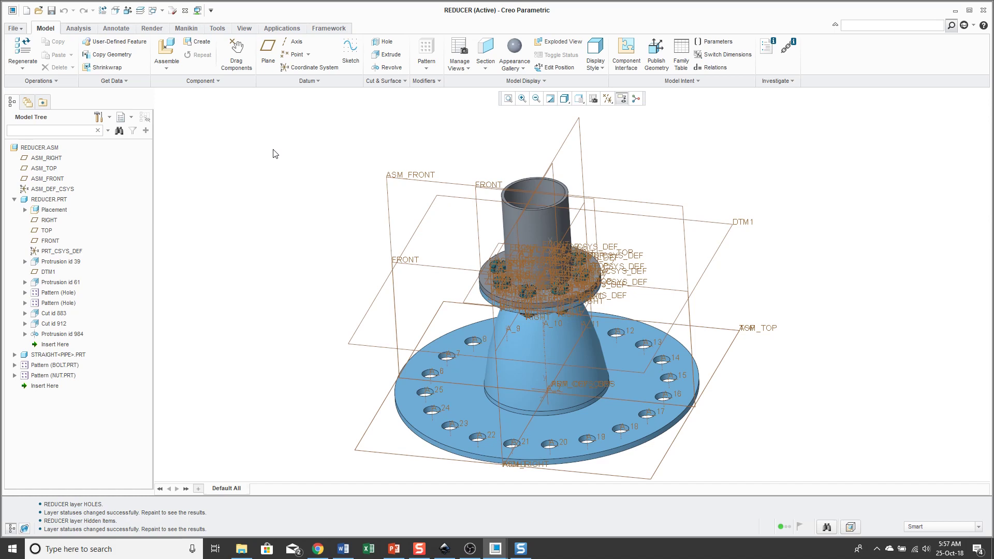
- Display the Layer Tree for the REDUCER assembly from the View tab
click(245, 28)
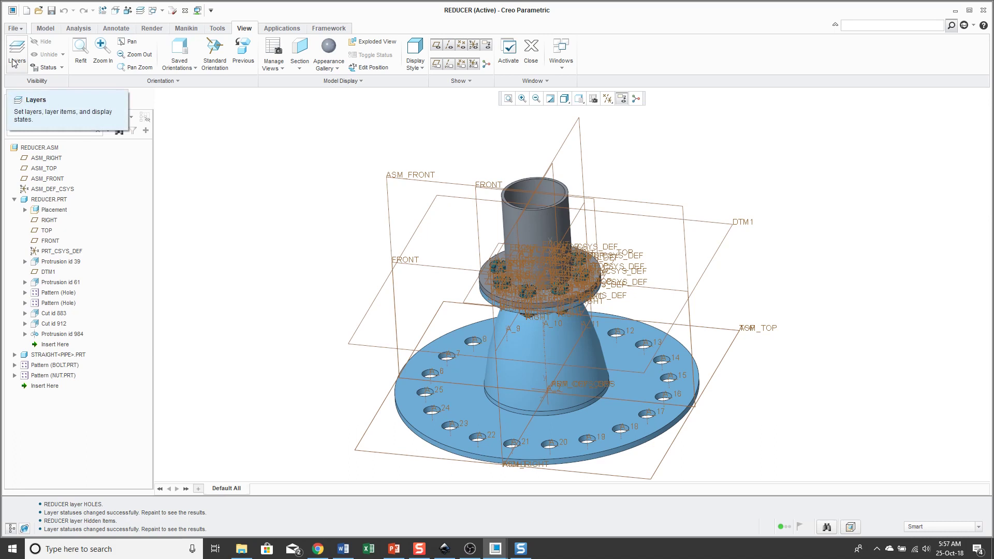
click(141, 11)
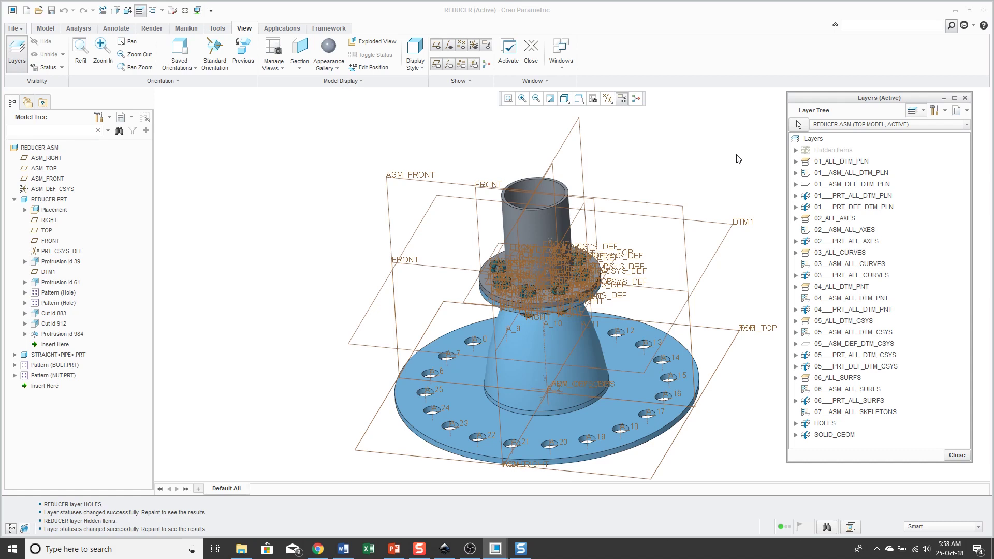
click(796, 207)
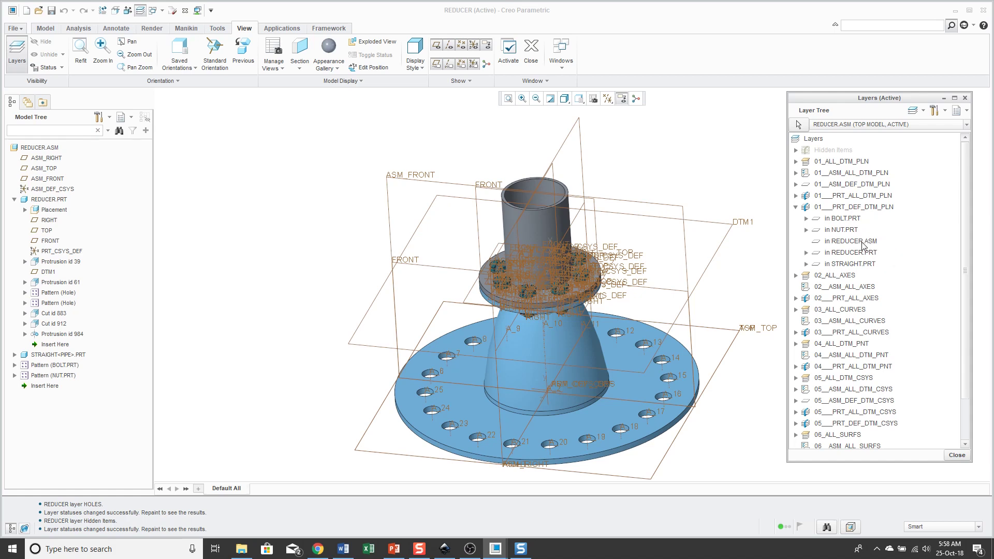
click(806, 231)
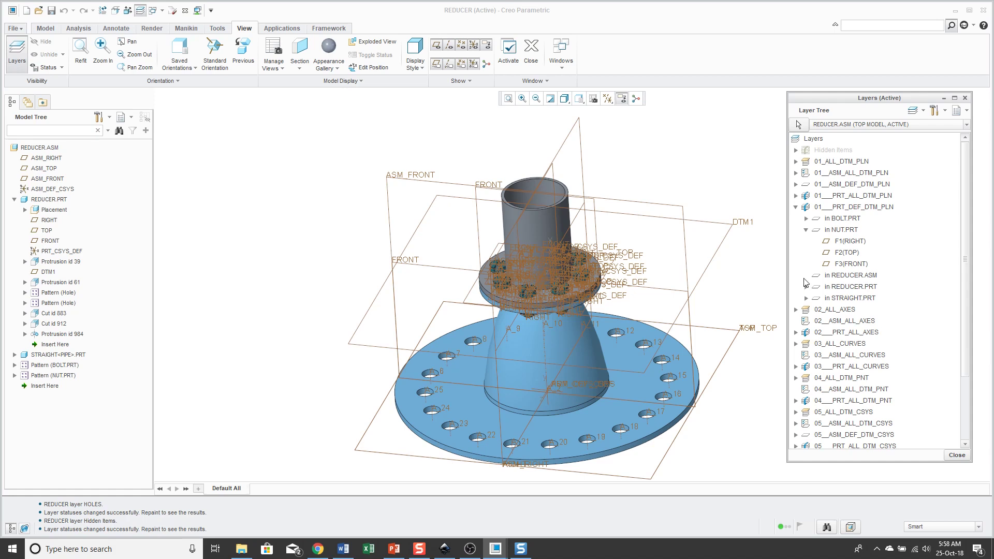
click(796, 207)
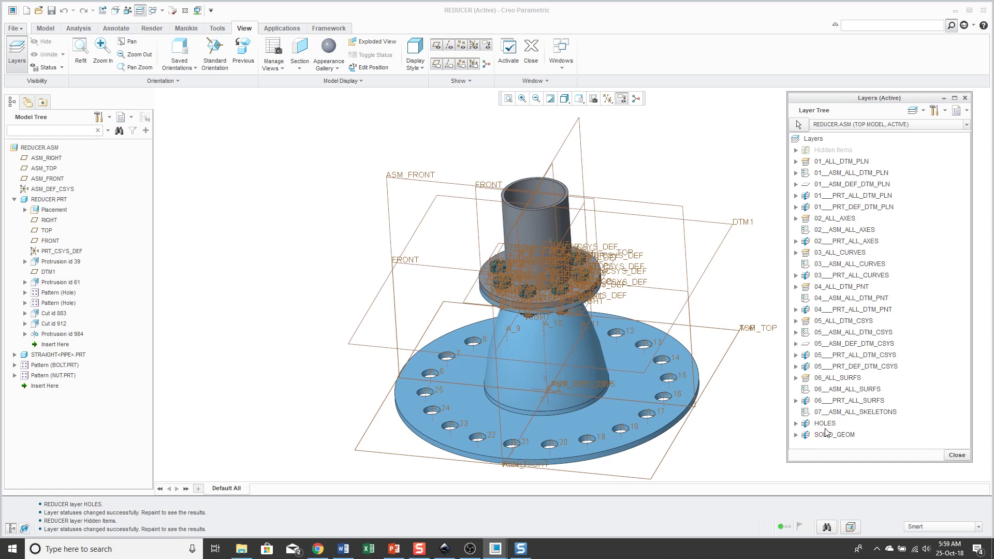
- Expand the HOLES and SOLID_GEOM layers to list their REDUCER.PRT entries
click(796, 424)
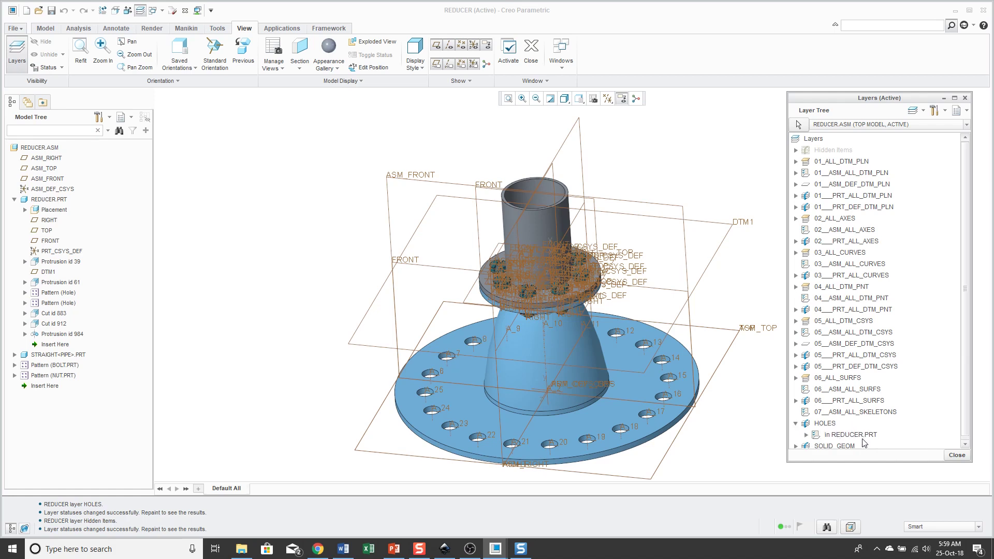
click(797, 447)
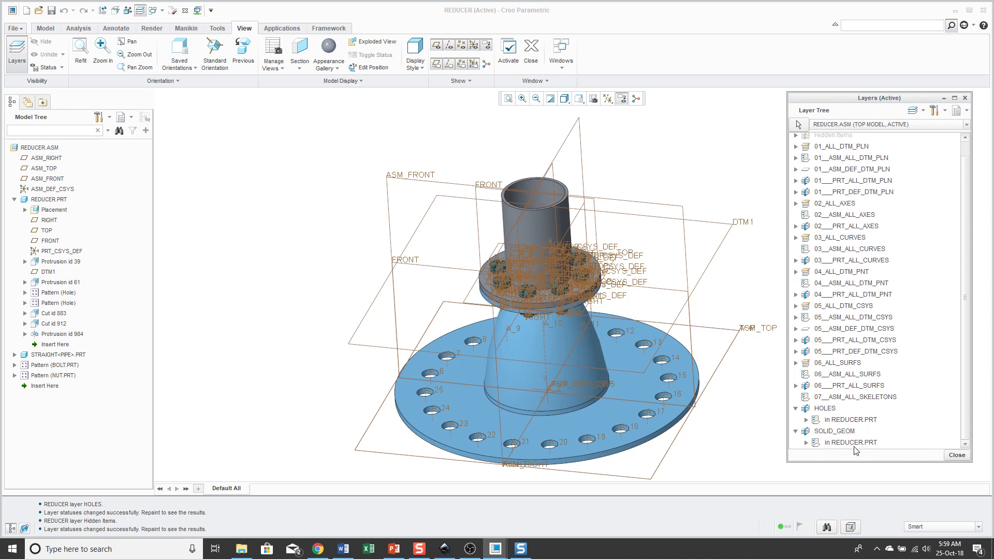
scroll(862, 446, up, 1)
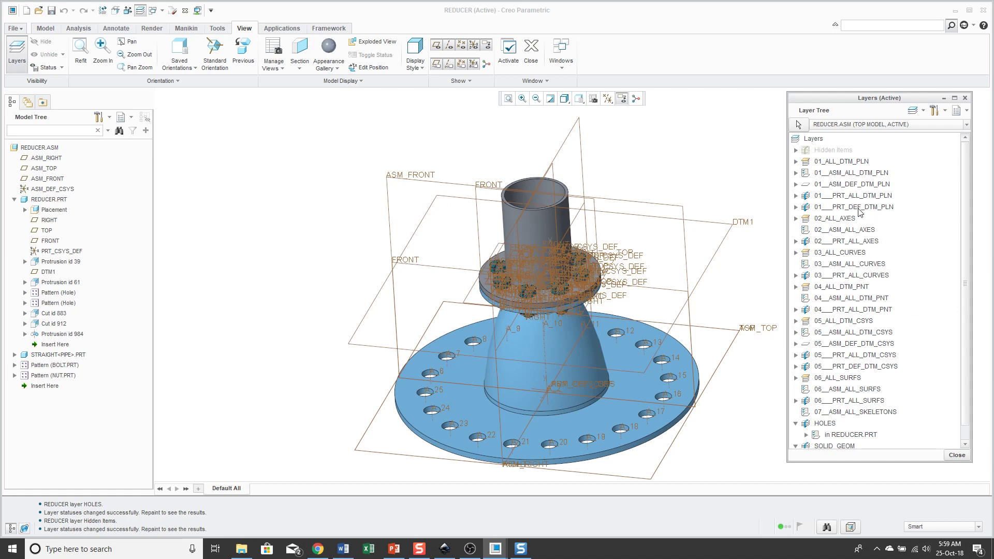
- Hide the 01_PRT_DEF_DTM_PLN datum-plane layer
click(859, 208)
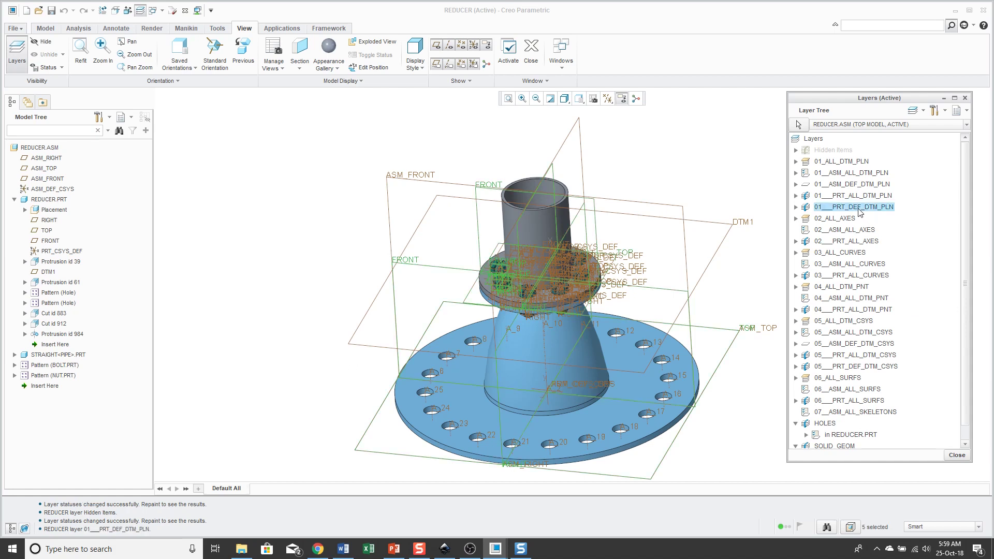
right_click(859, 210)
click(880, 226)
scroll(680, 181, up, 2)
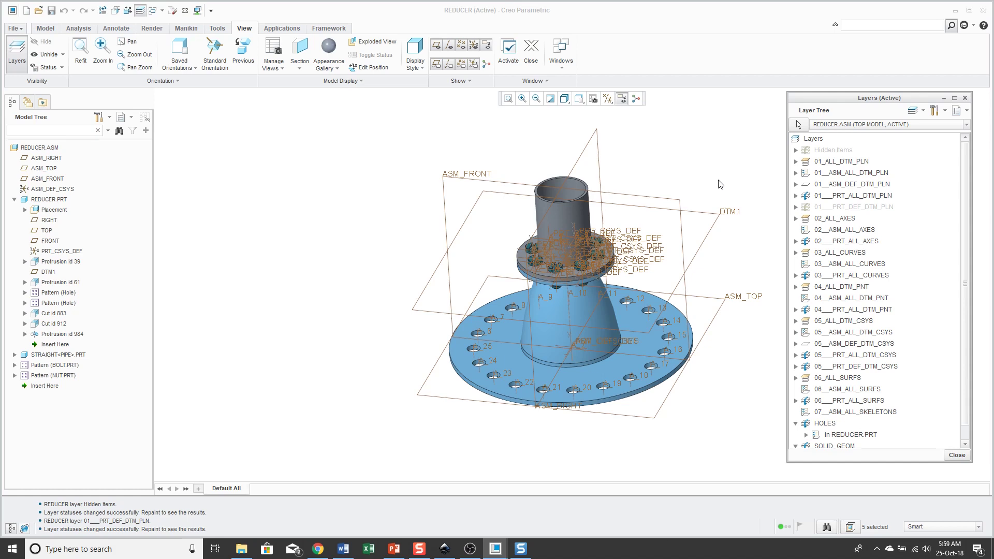
- Clear Select All in Datum Display Filters to hide all planes, axes, points and coordinate systems
click(608, 99)
click(608, 112)
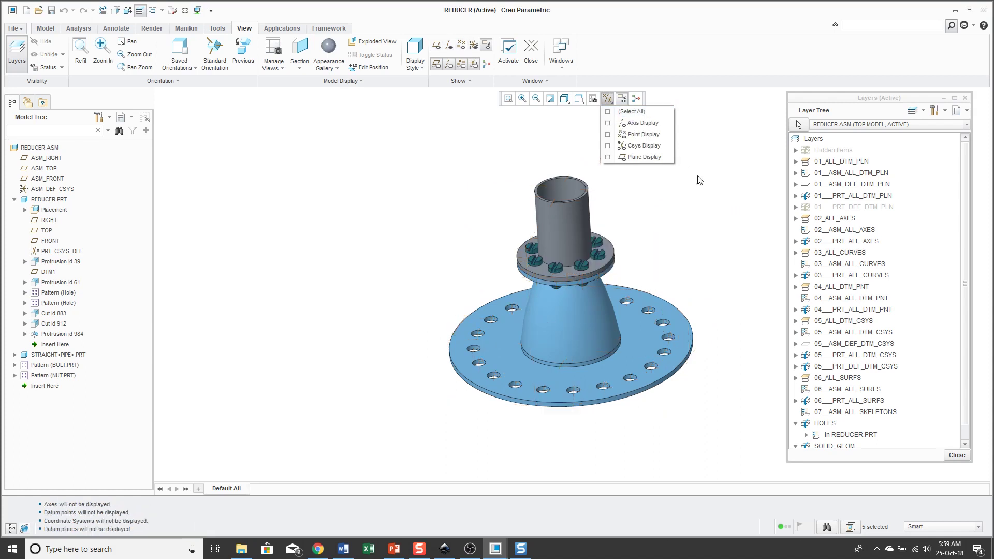
click(714, 234)
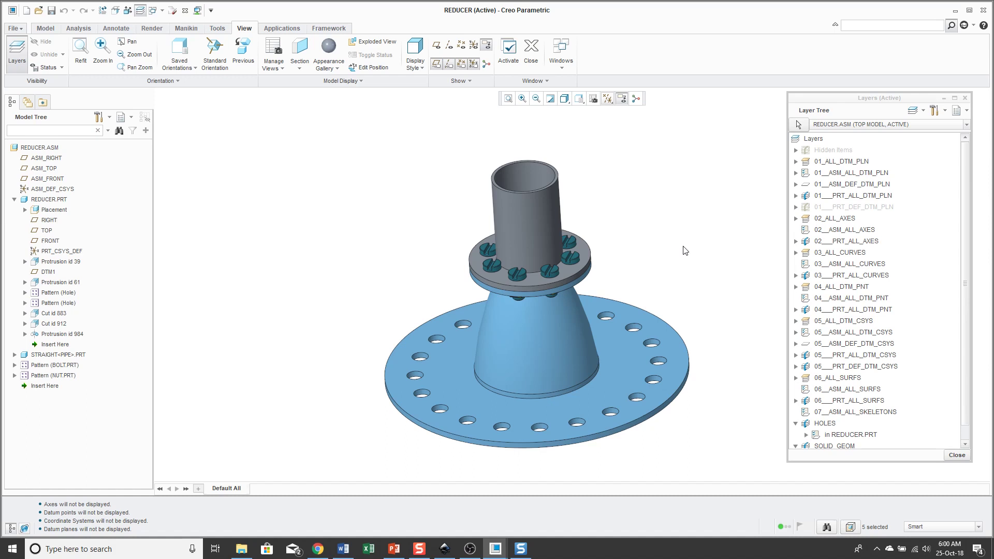
- Create a new layer named fasteners
right_click(914, 229)
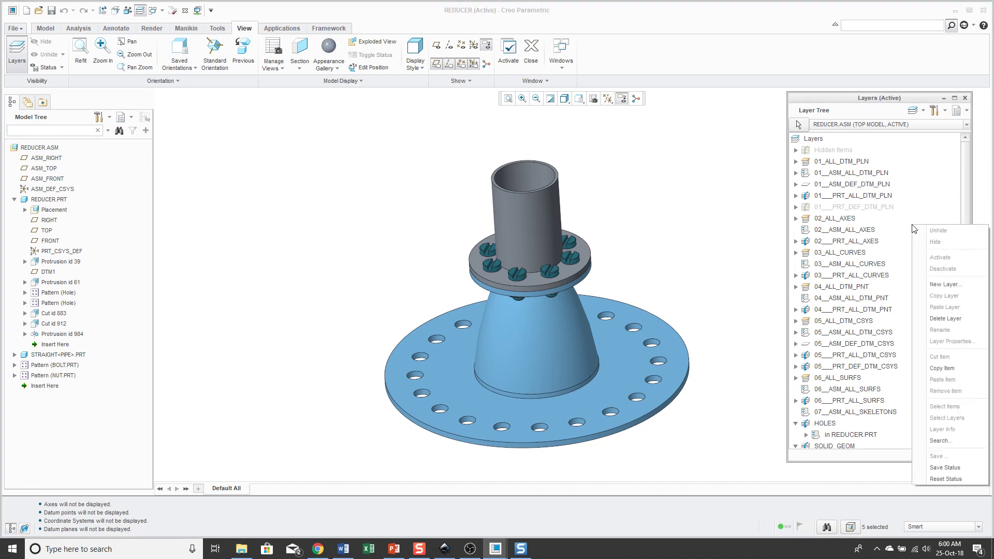
click(944, 285)
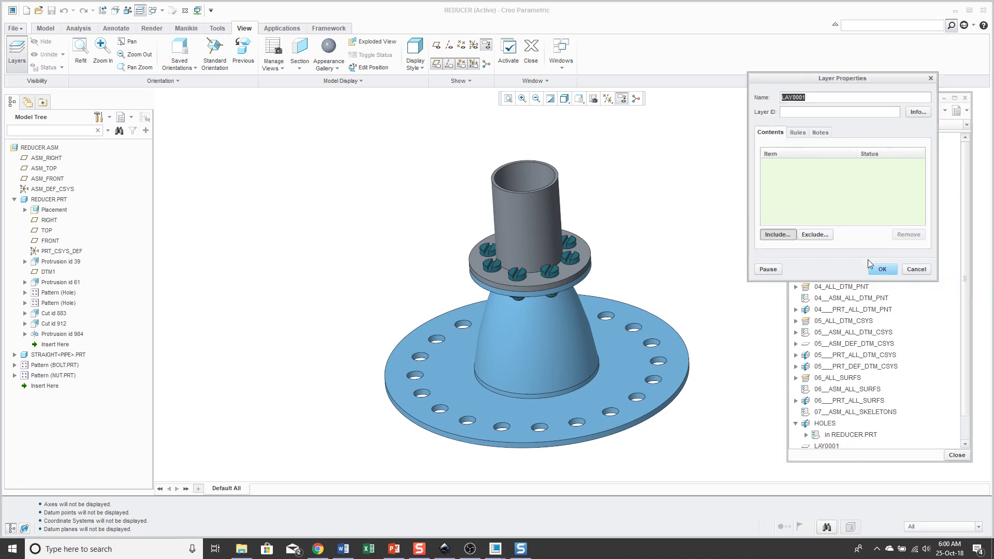
text(fasteners)
- Set the fasteners layer's rule options to Independent and Associative
click(800, 134)
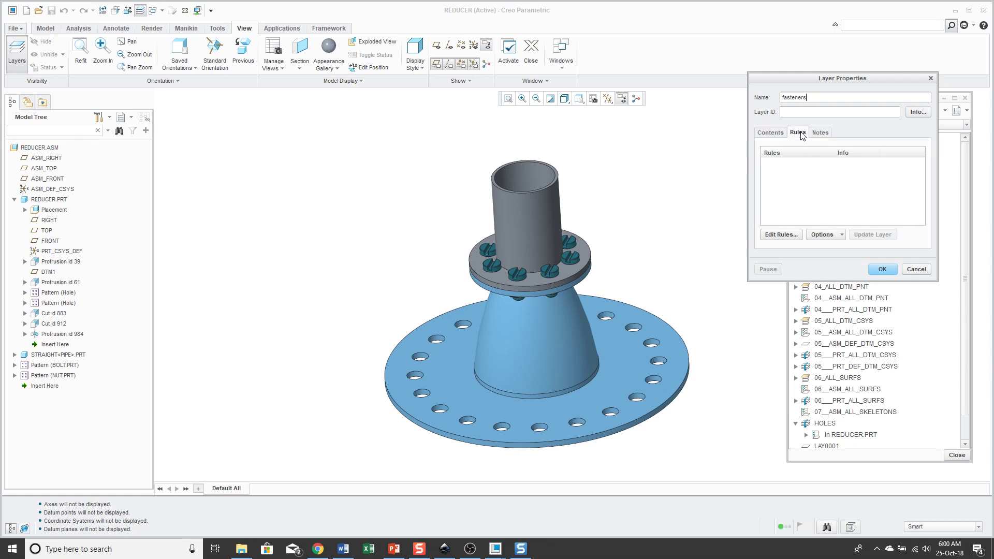
click(842, 235)
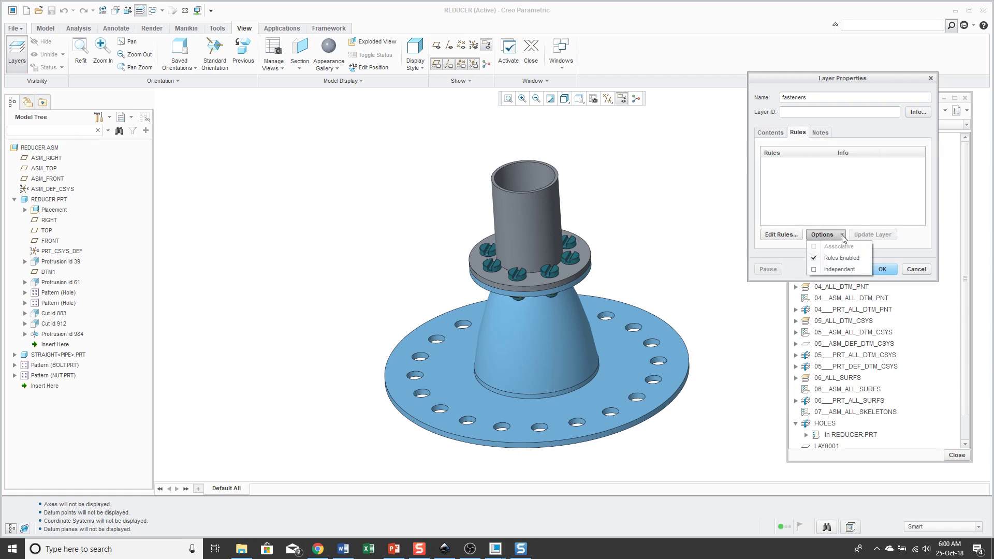
click(839, 270)
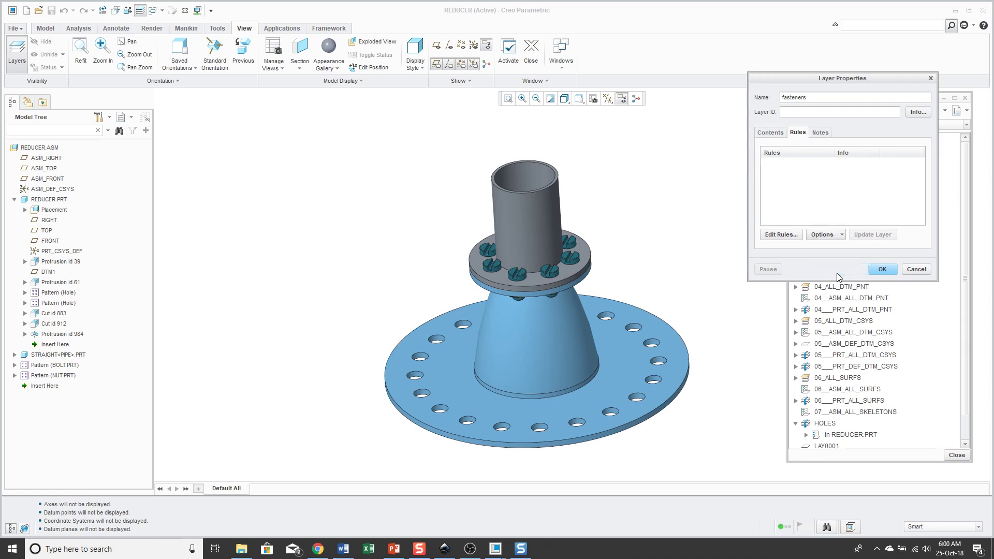
click(838, 237)
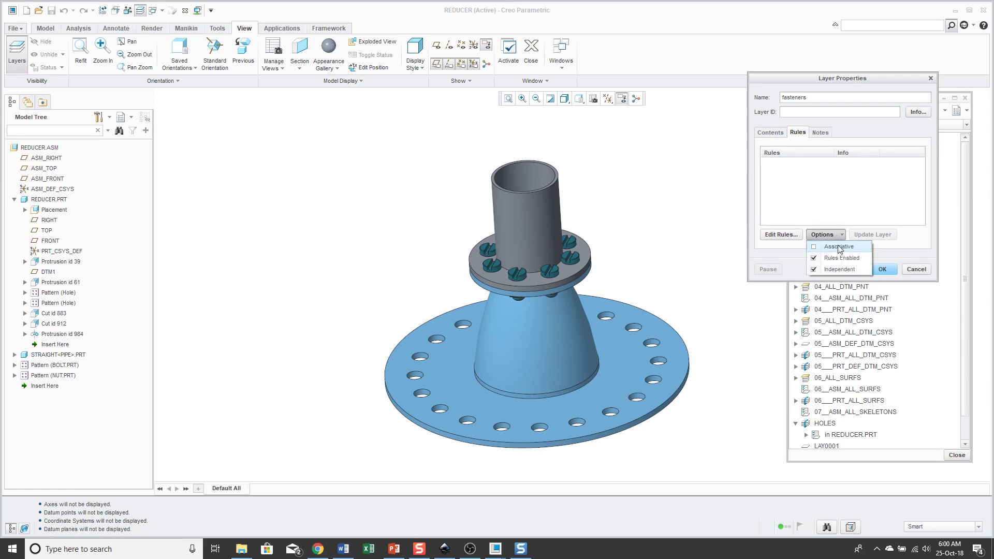
click(843, 247)
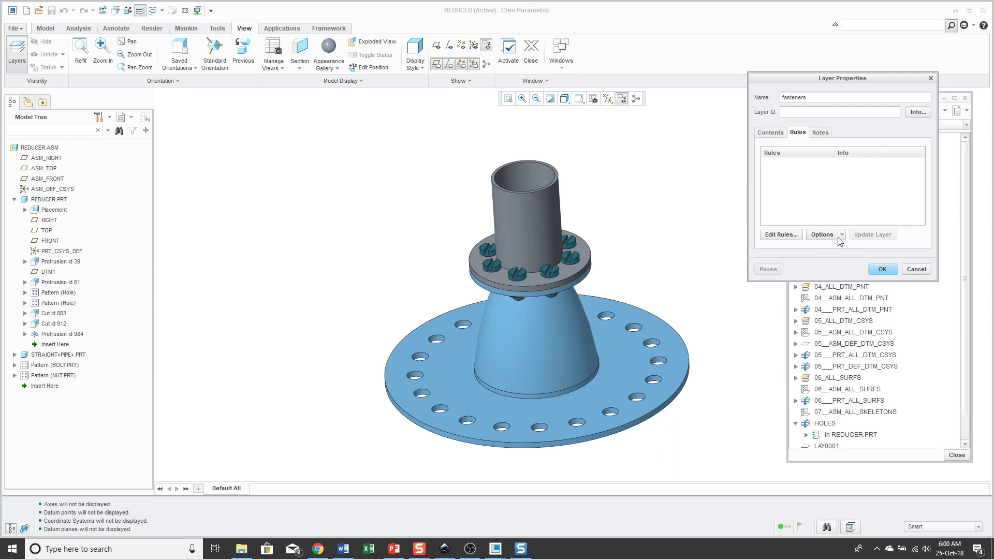
click(839, 235)
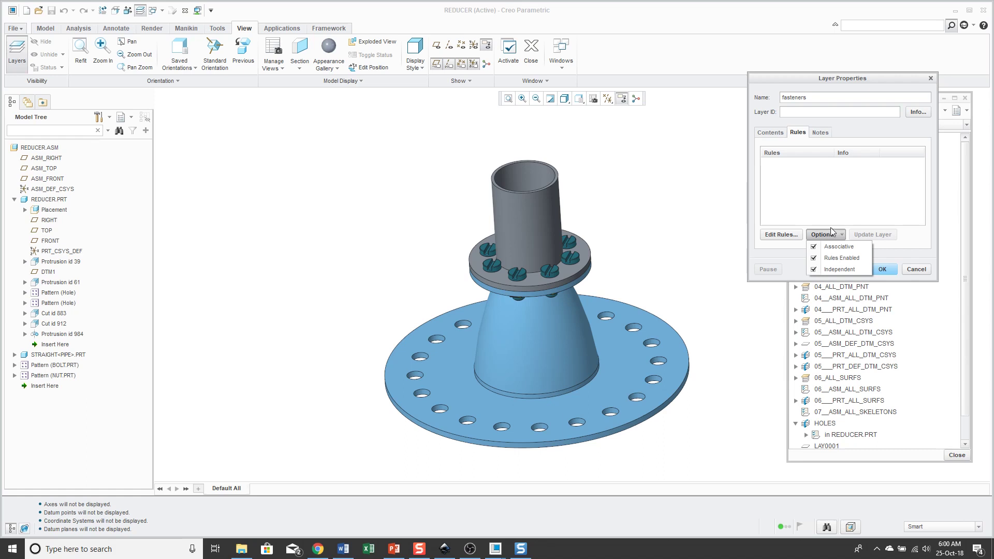
- Start a layer rule that looks for Solid Model items using a Size rule
click(783, 236)
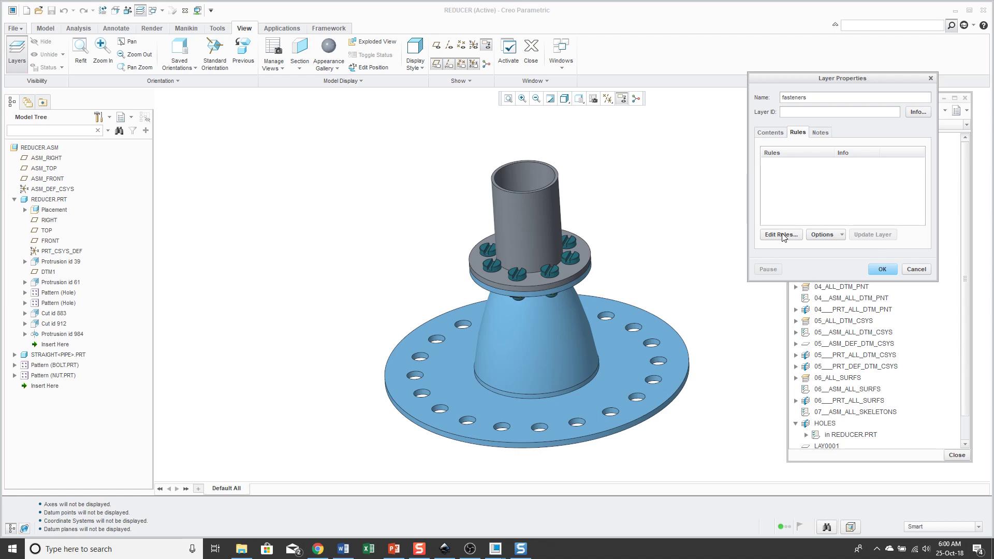
click(783, 236)
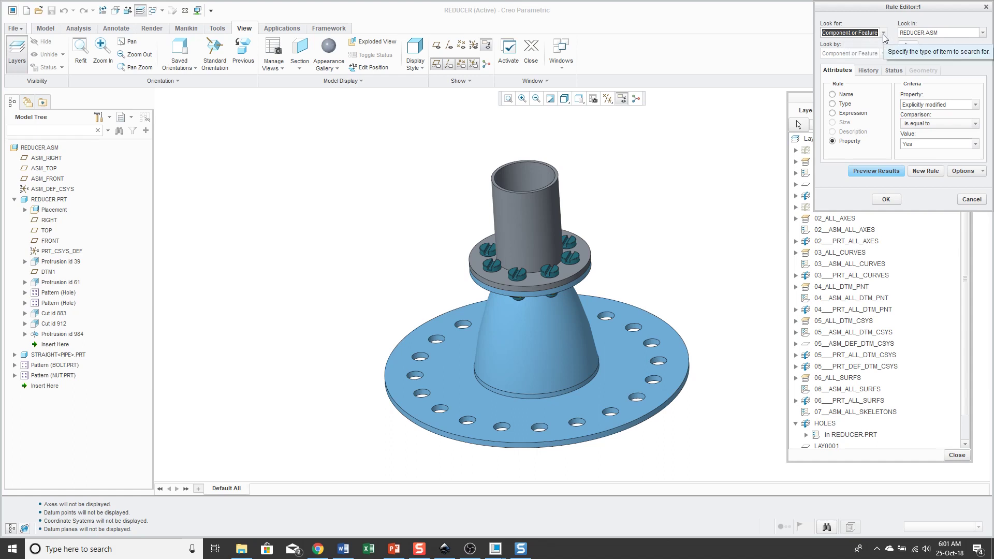
click(848, 95)
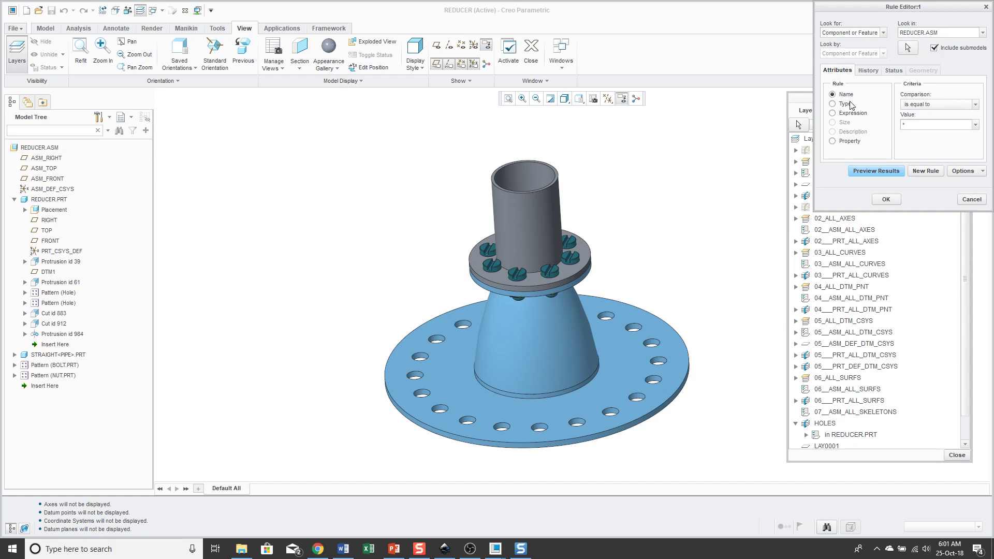
click(847, 105)
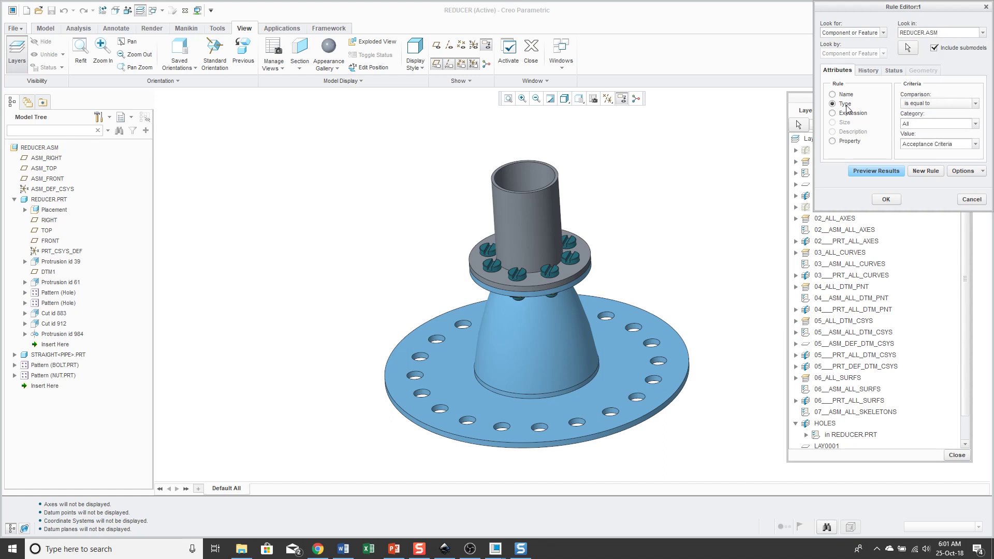
click(850, 114)
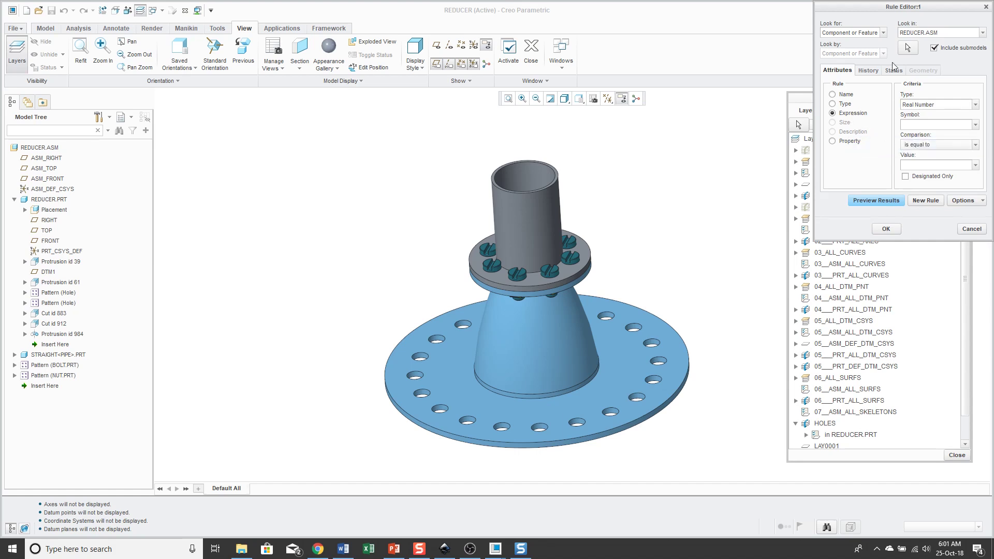
click(884, 33)
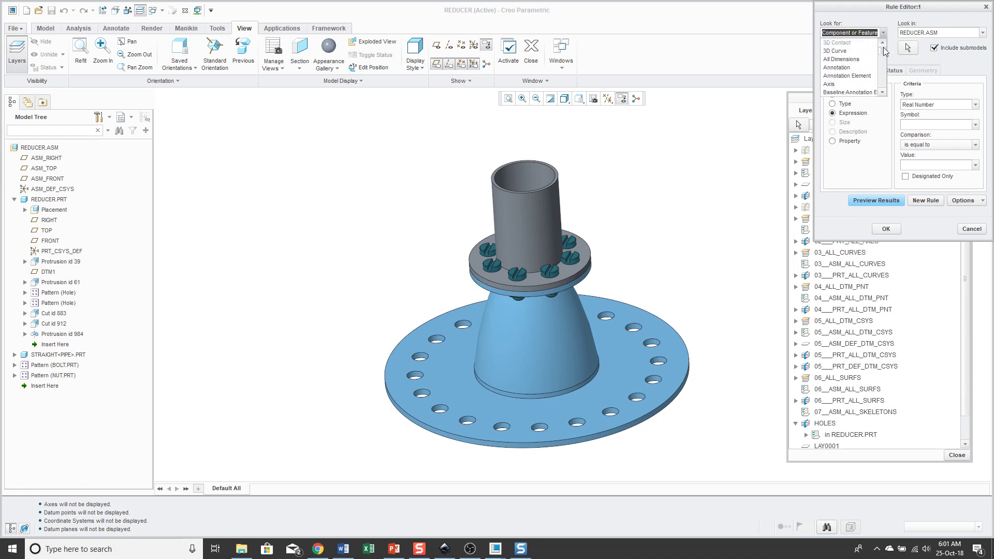
drag(885, 54, 885, 79)
click(883, 93)
click(883, 92)
click(883, 92)
click(883, 92)
click(883, 93)
click(852, 85)
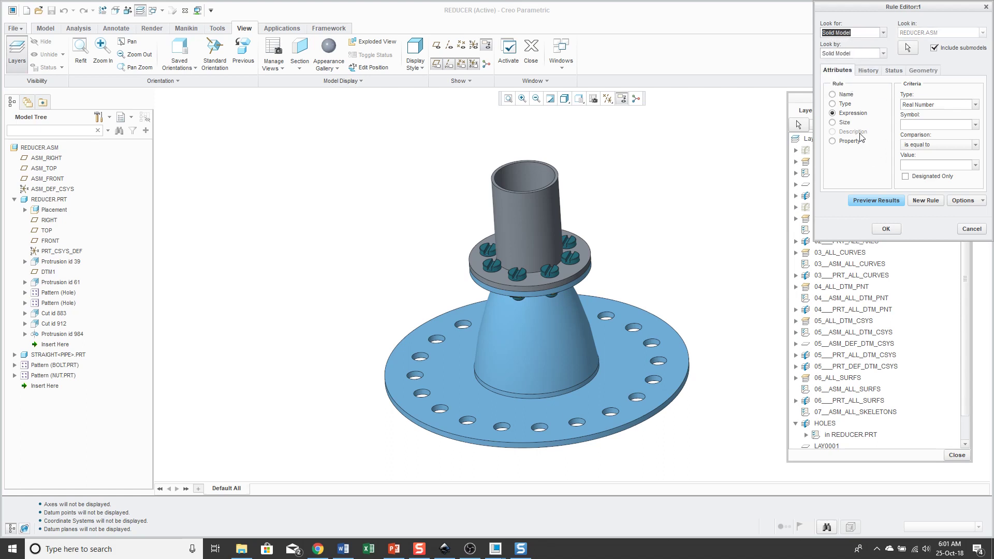
click(845, 127)
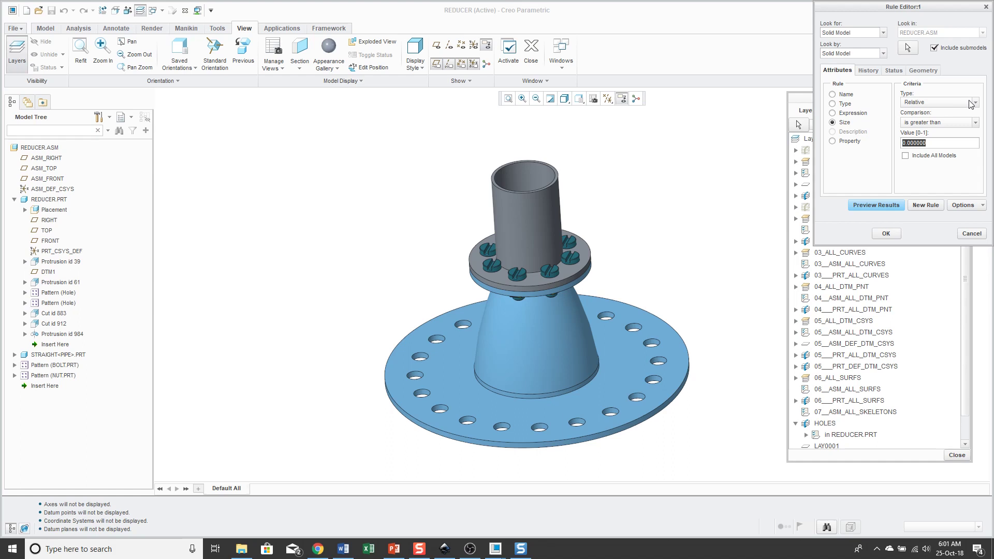
- Set the size condition to Relative, 'is less than' 0.100000
click(971, 103)
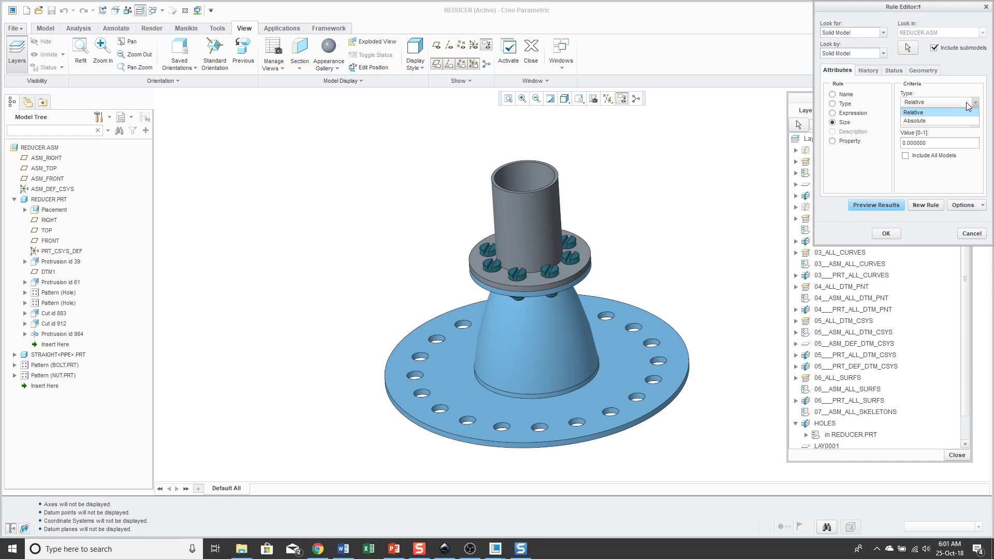
click(955, 113)
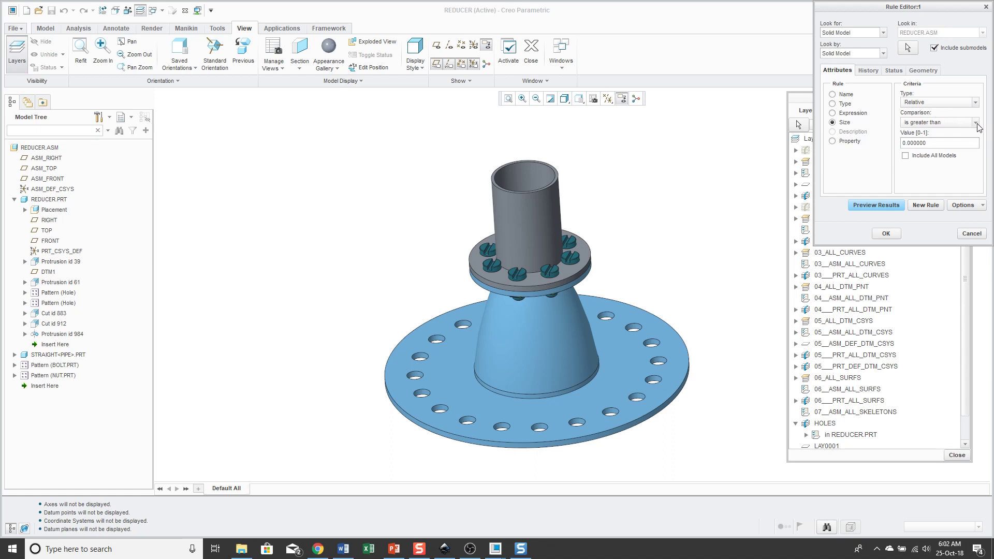
click(976, 122)
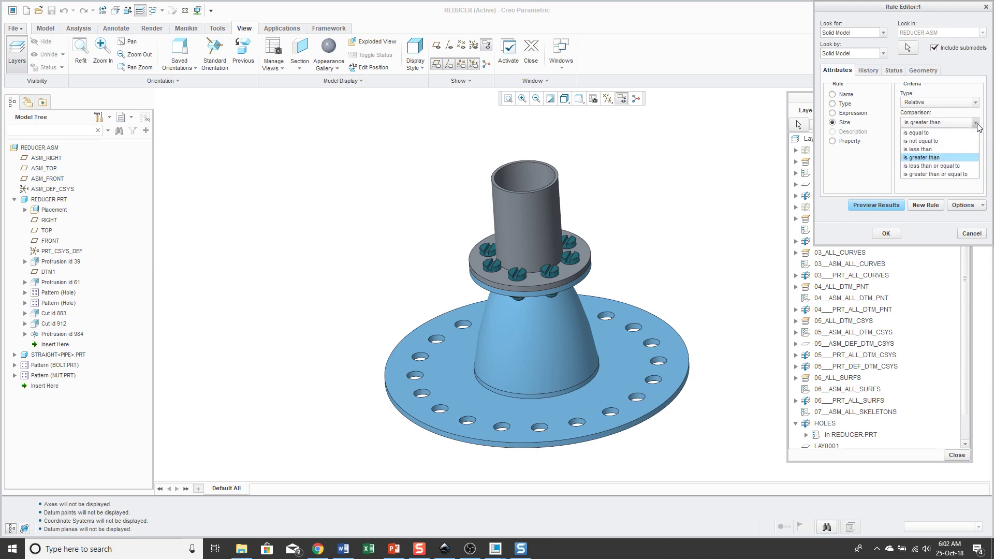
click(945, 149)
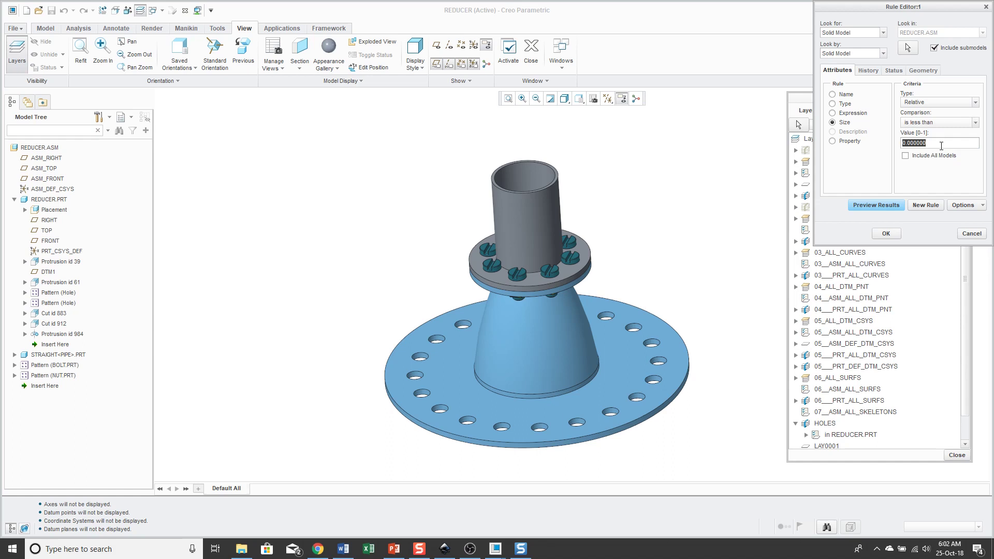
text(0.100000)
- Preview the rule's 16 BOLT and NUT matches and accept it to create FASTENERS
click(892, 206)
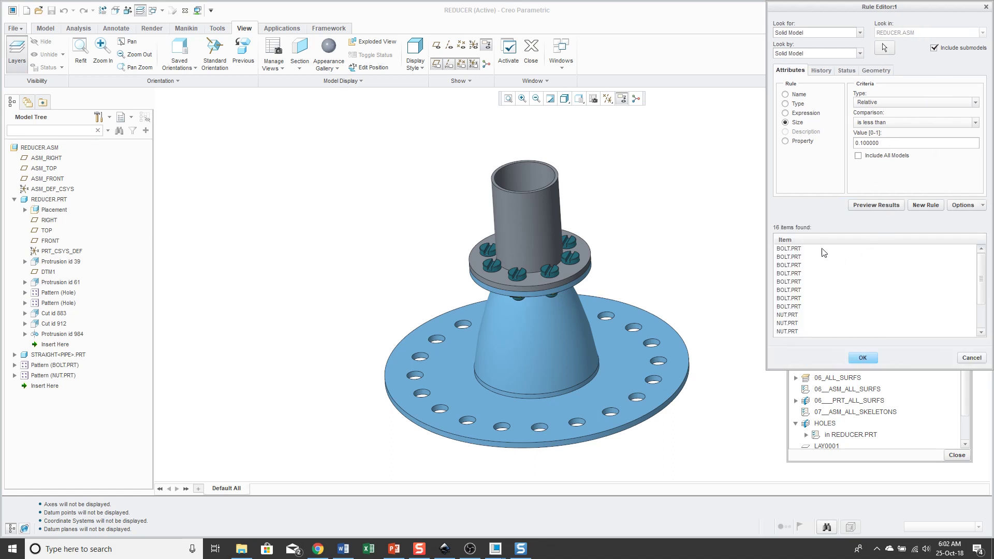
scroll(837, 298, down, 2)
click(863, 357)
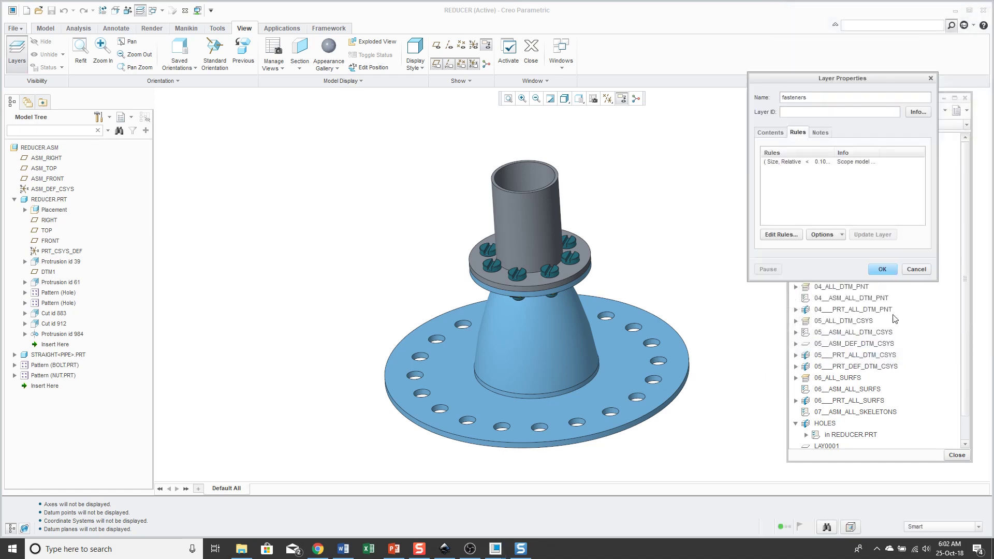
click(882, 270)
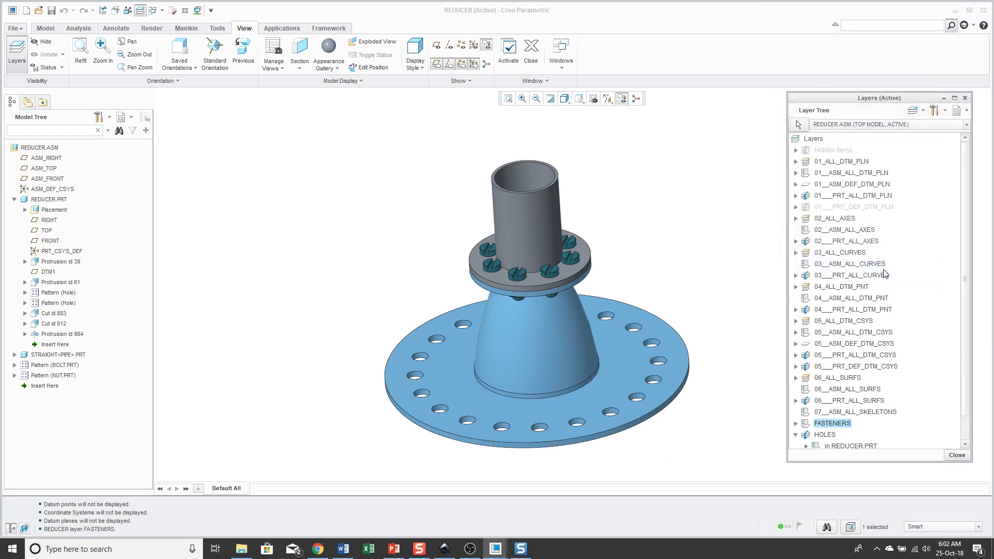
- Hide the FASTENERS layer and repaint so the bolts and nuts disappear
right_click(845, 424)
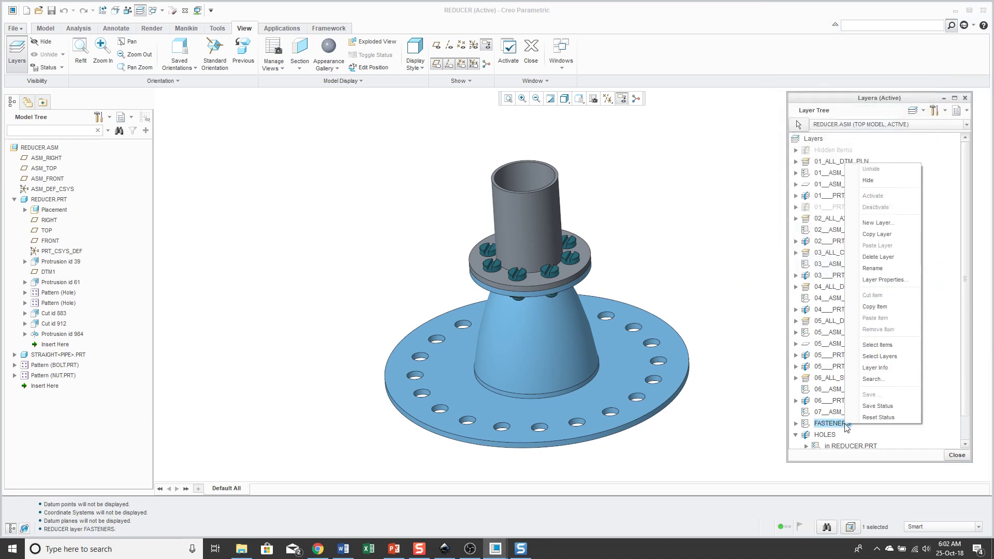
click(869, 180)
key(ctrl+r)
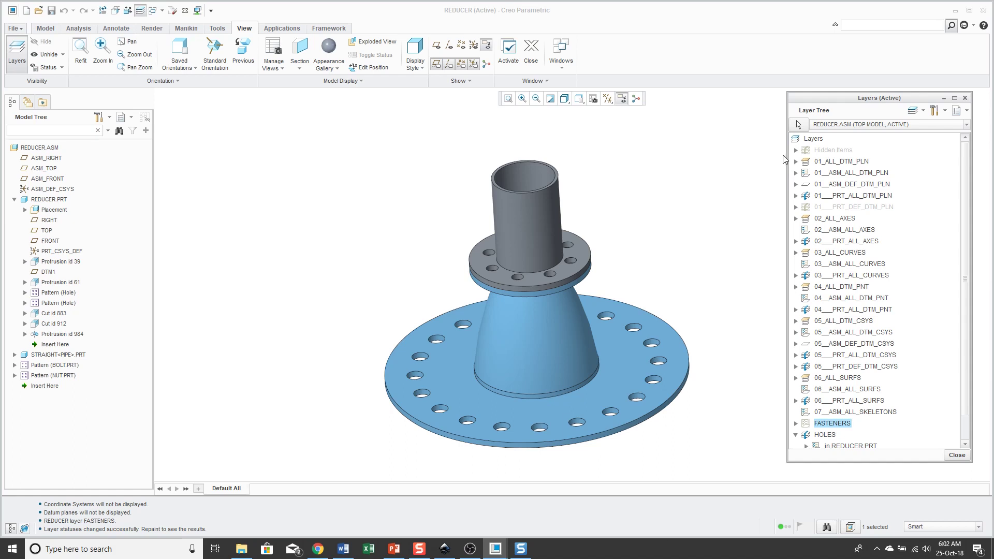
- Select the straight pipe part to bring up the 423MAG.ASM circular saw assembly
click(967, 125)
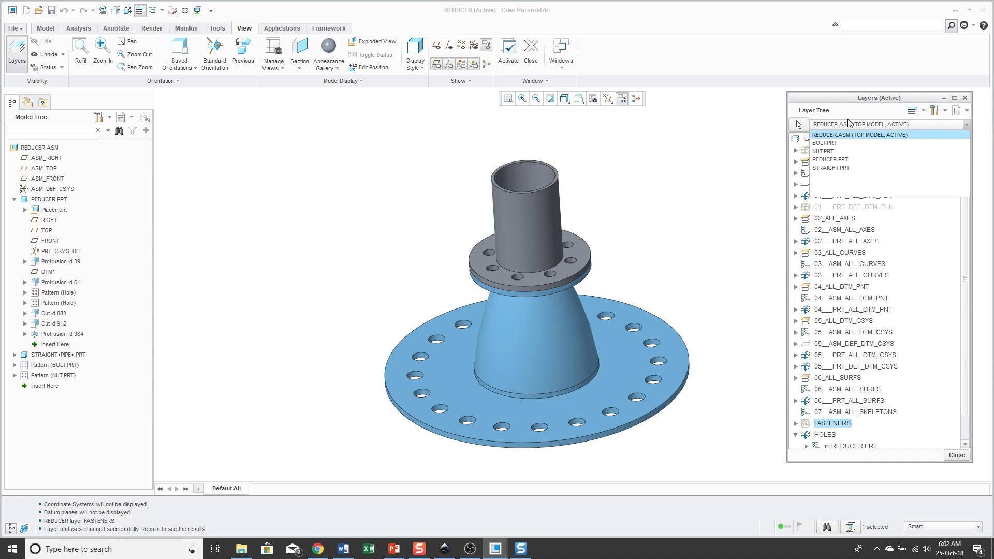
click(799, 124)
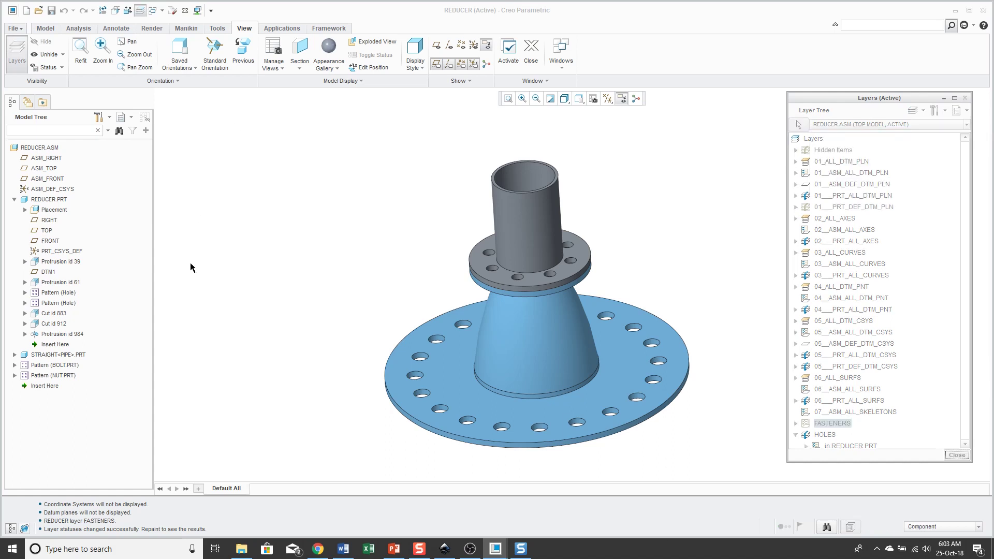
click(55, 355)
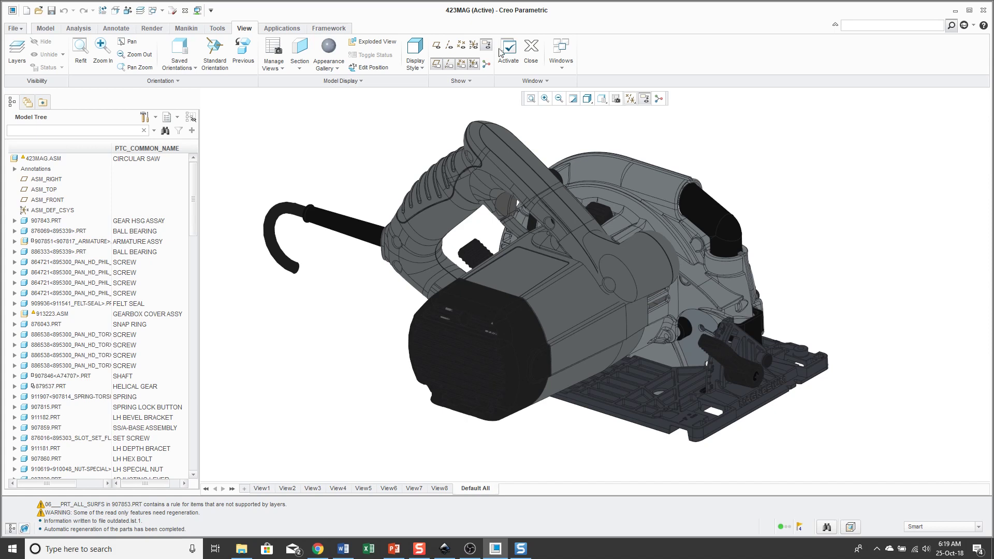
- Scroll through the 423MAG.ASM model tree components such as GEAR HSG ASSY and BALL BEARING
scroll(192, 202, down, 1)
drag(193, 202, 190, 167)
- Add layer LAY0001 containing parts C50(907852), C25(907859) and C5(907843)
click(140, 12)
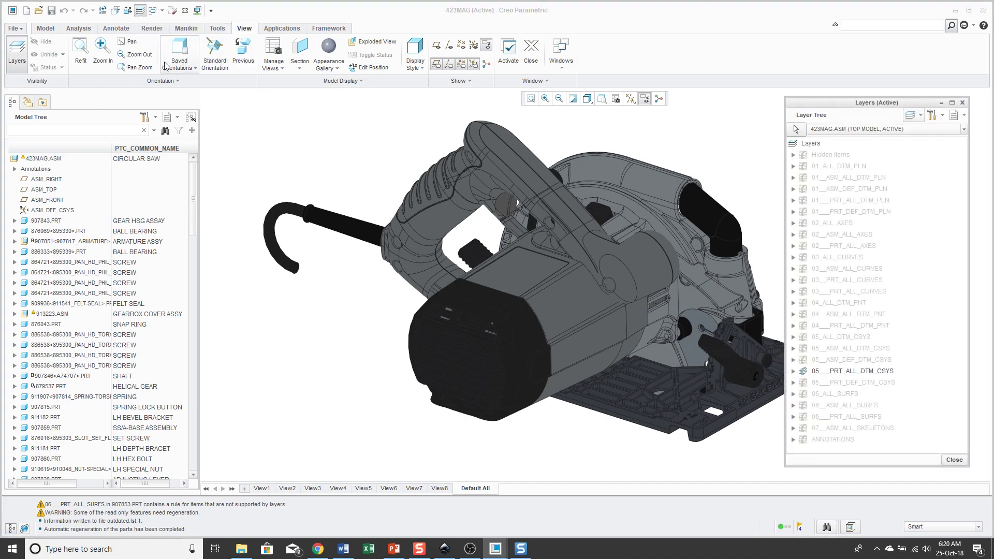
right_click(922, 261)
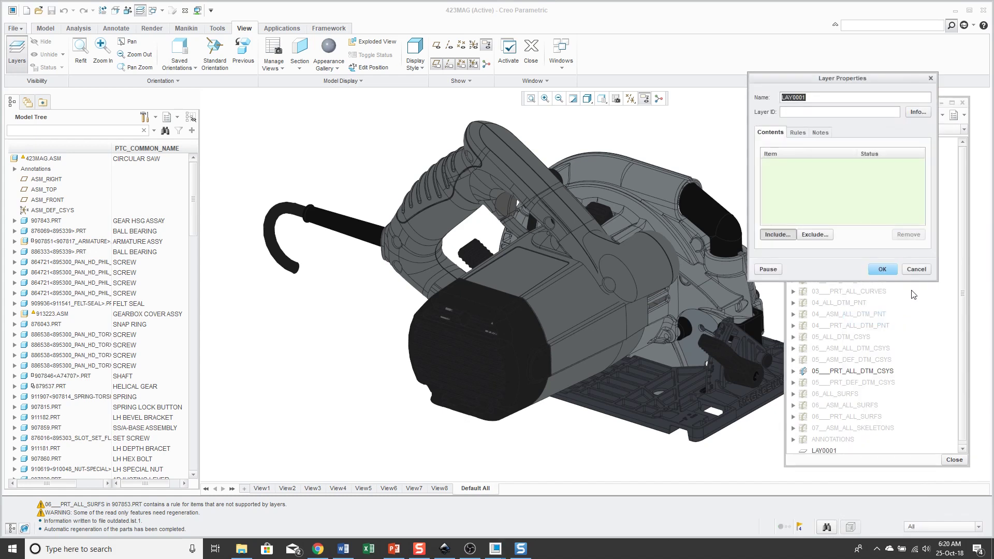
click(549, 326)
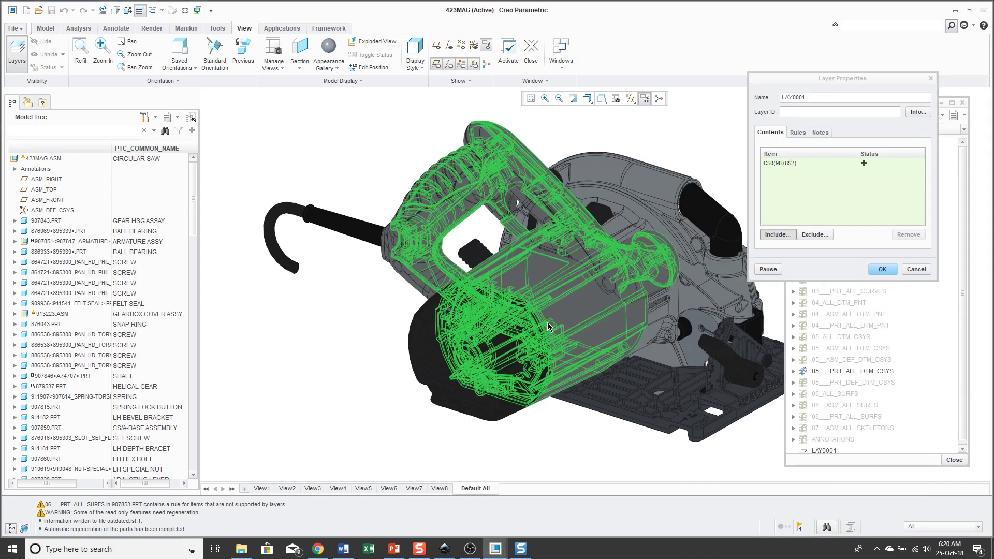
click(628, 398)
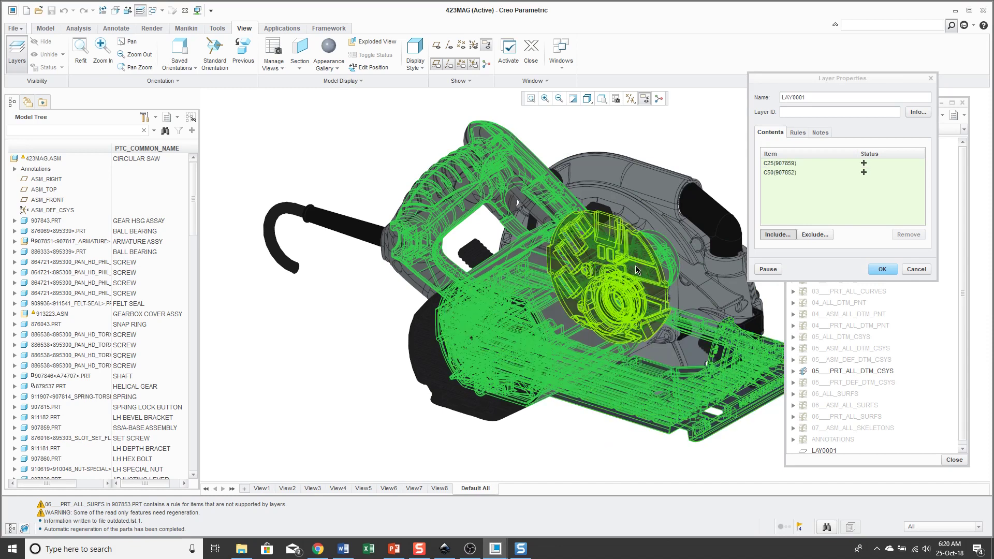
click(634, 221)
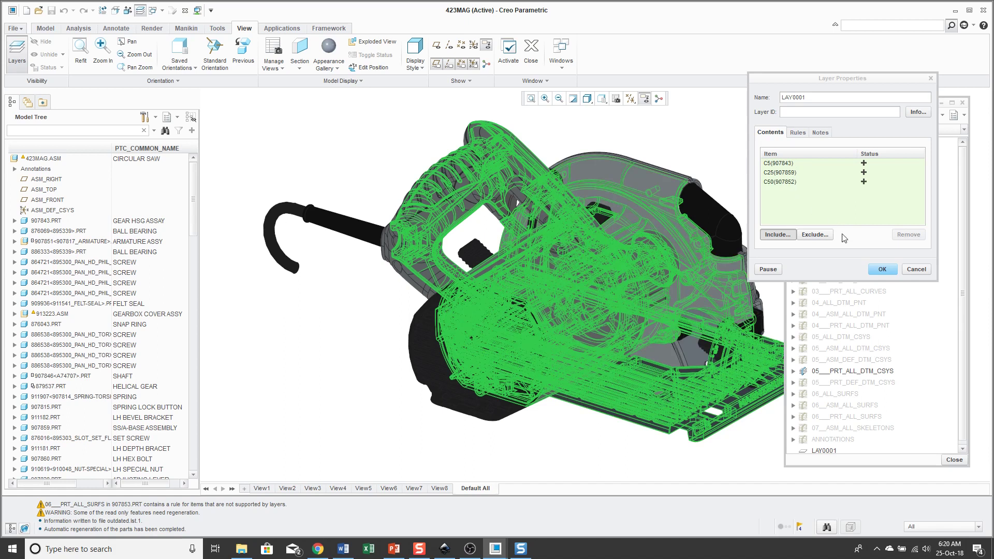
click(882, 270)
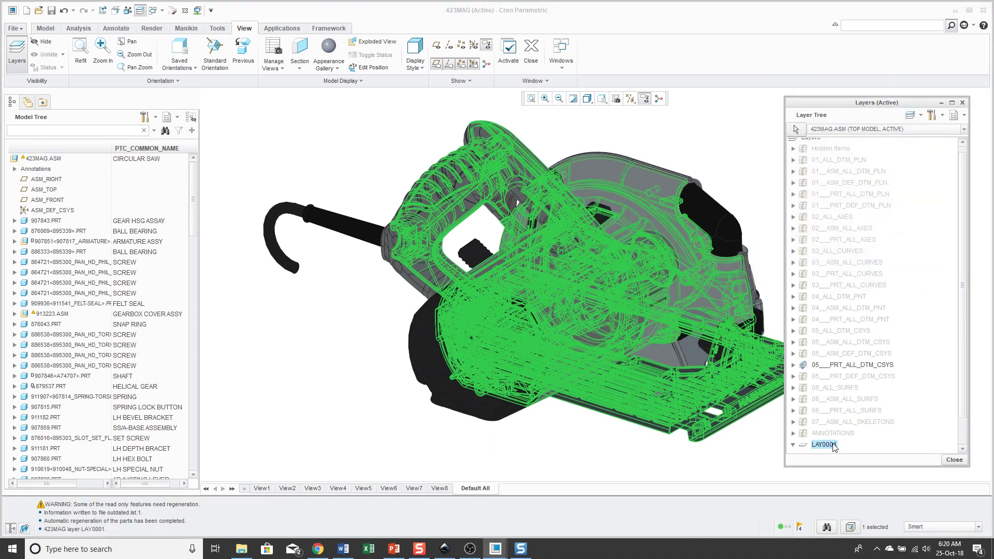
- Isolate layer LAY0001 from the Layer Tree actions and orbit to inspect the remaining saw parts
click(921, 117)
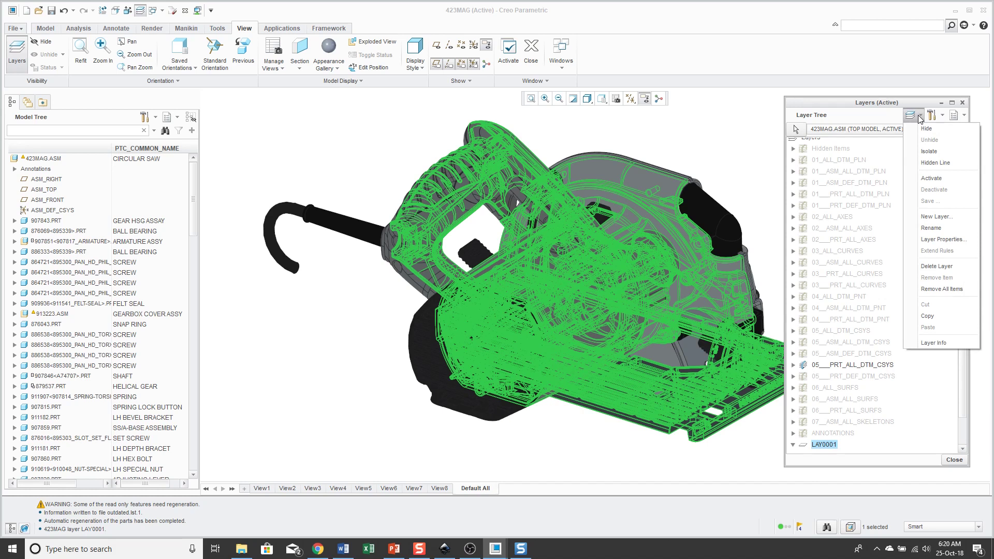
click(929, 151)
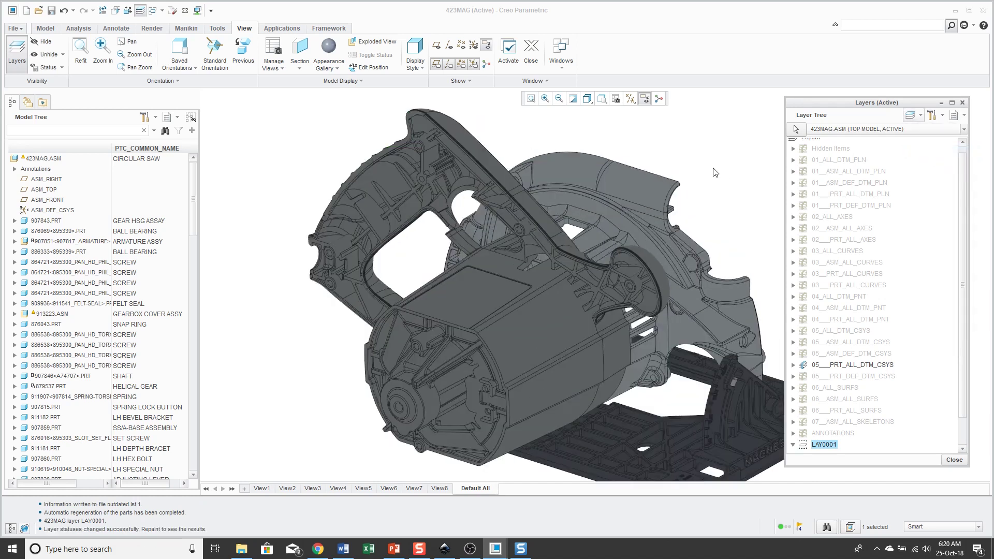
mouse_move(715, 172)
middle_down()
mouse_move(553, 169)
mouse_move(672, 197)
mouse_move(606, 176)
mouse_move(526, 178)
mouse_move(571, 162)
mouse_move(644, 186)
mouse_move(674, 210)
middle_up()
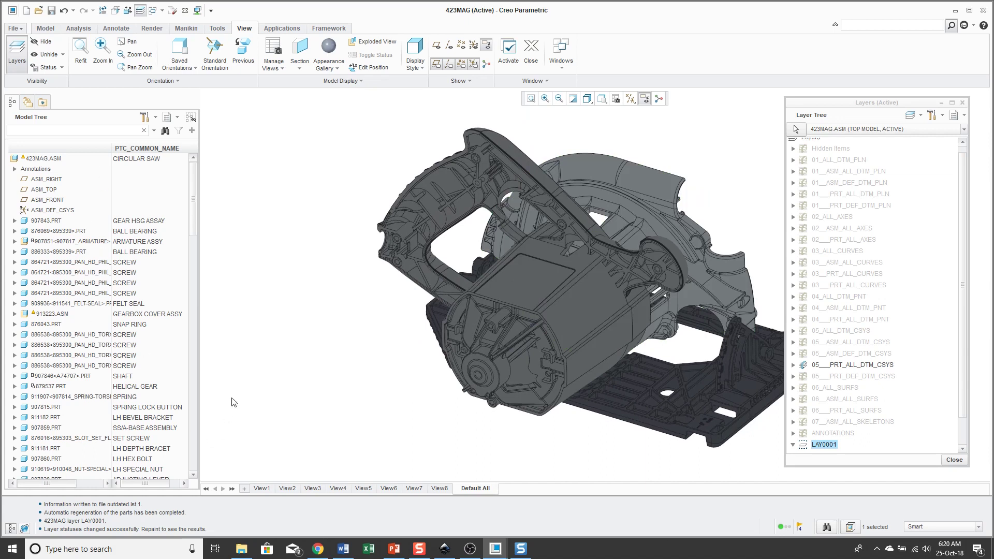
- Unhide LAY0001 to bring back the handle, motor housing and cord of the 423MAG saw
right_click(827, 445)
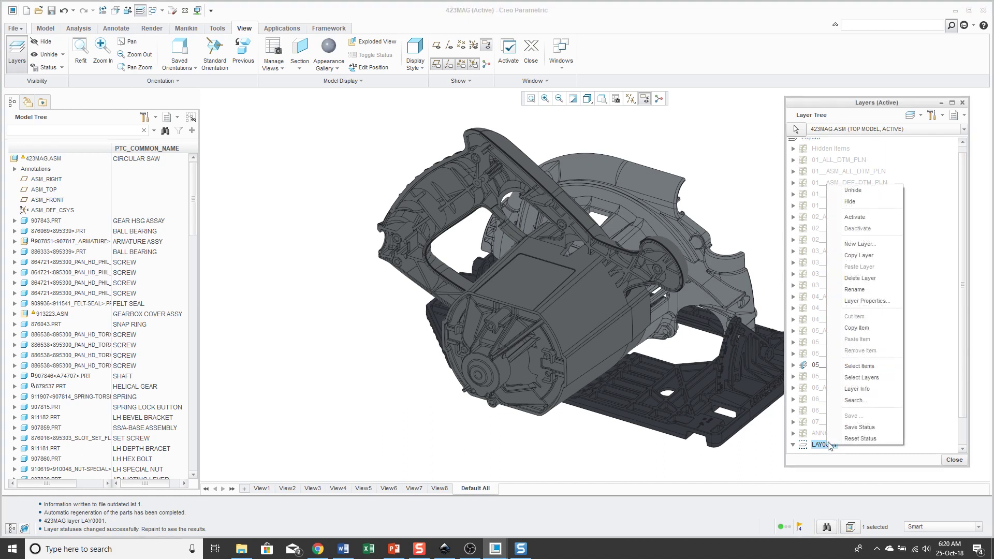
click(853, 190)
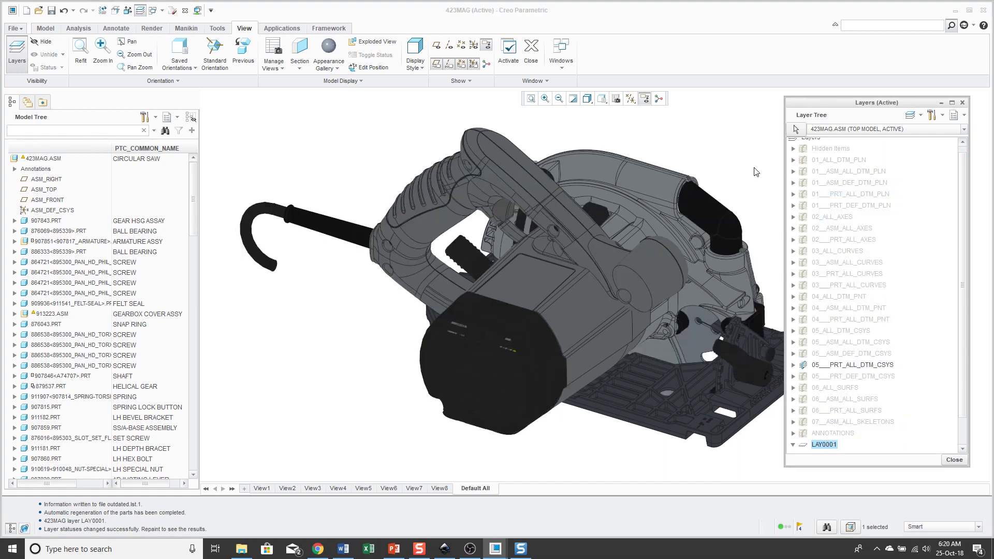